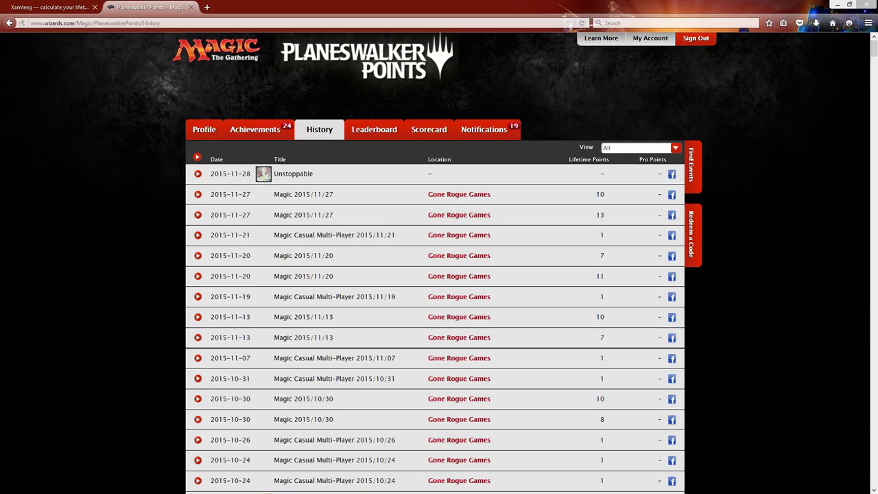
click(198, 195)
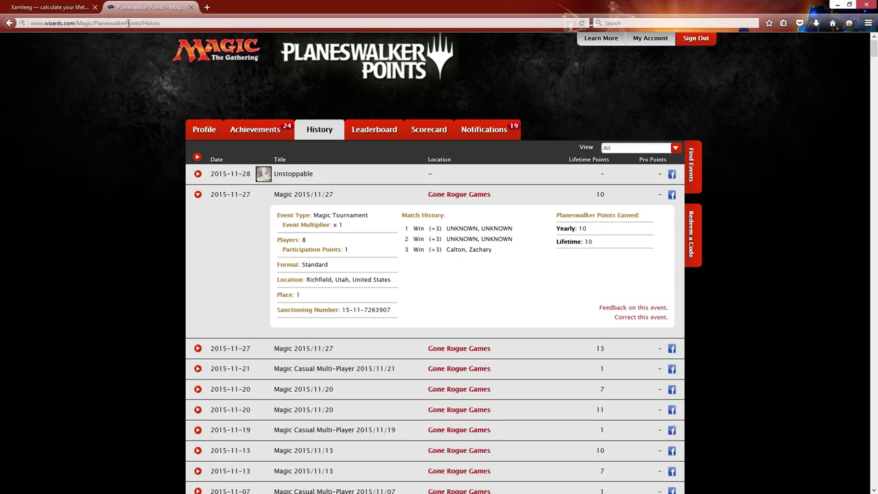
click(66, 9)
scroll(361, 373, up, 3)
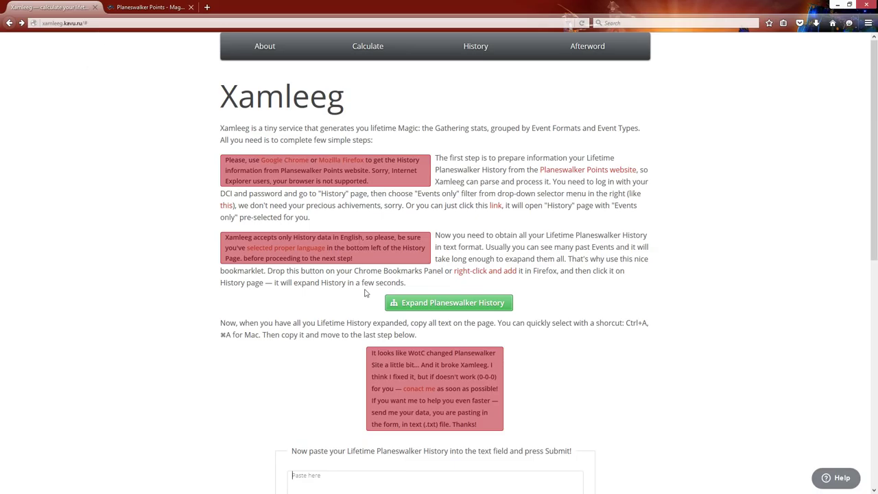
scroll(272, 420, down, 1)
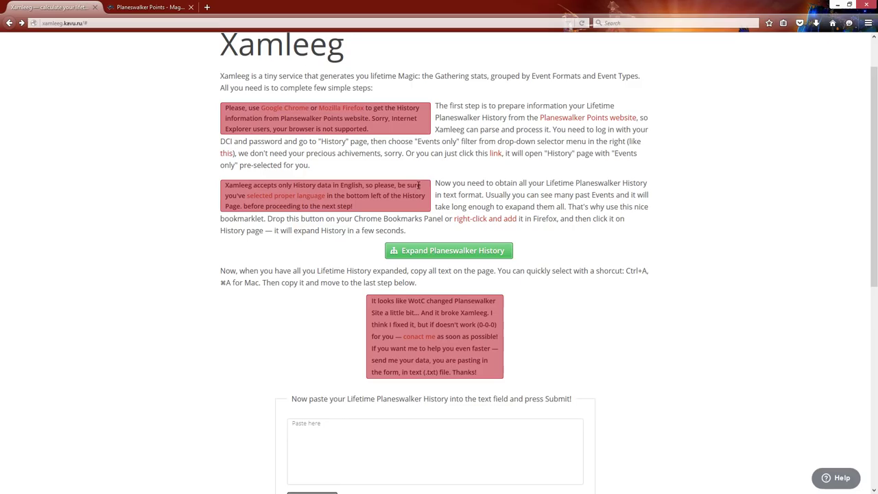
scroll(169, 306, up, 1)
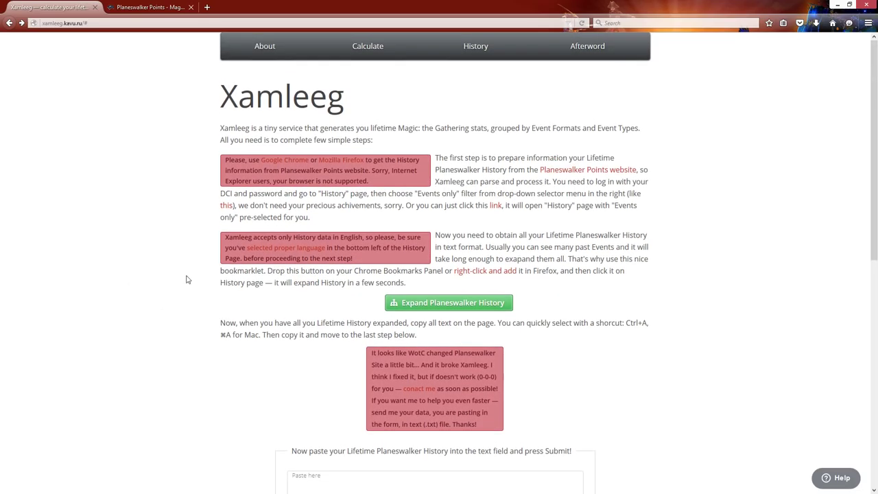
Collapse the expanded 2015-11-27 event on the Planeswalker Points history page and filter the history to Events only
key(ctrl+Tab)
scroll(306, 392, down, 1)
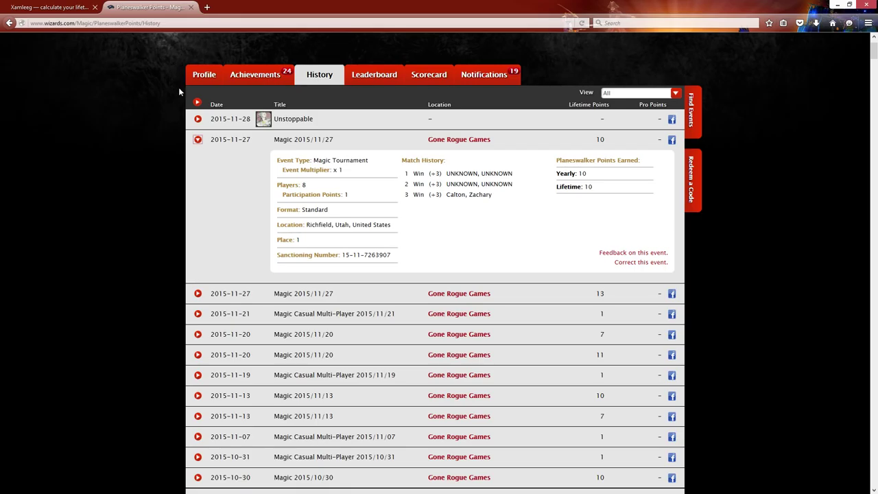
click(198, 140)
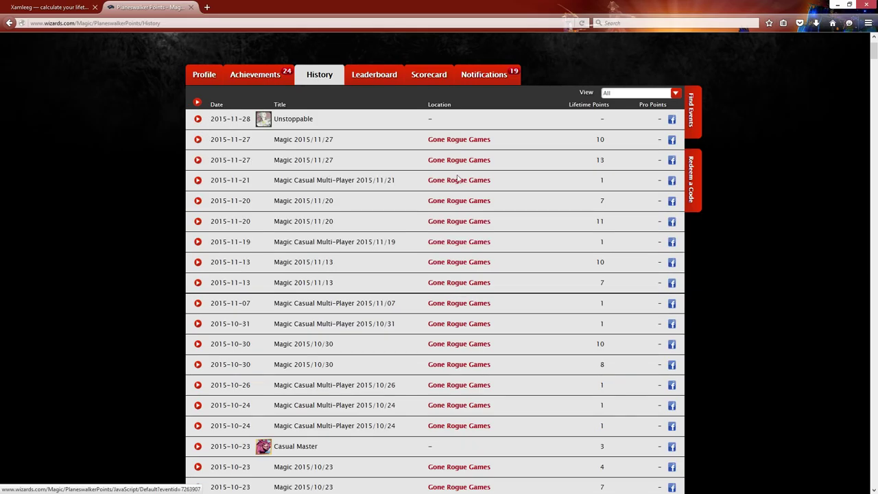
click(675, 93)
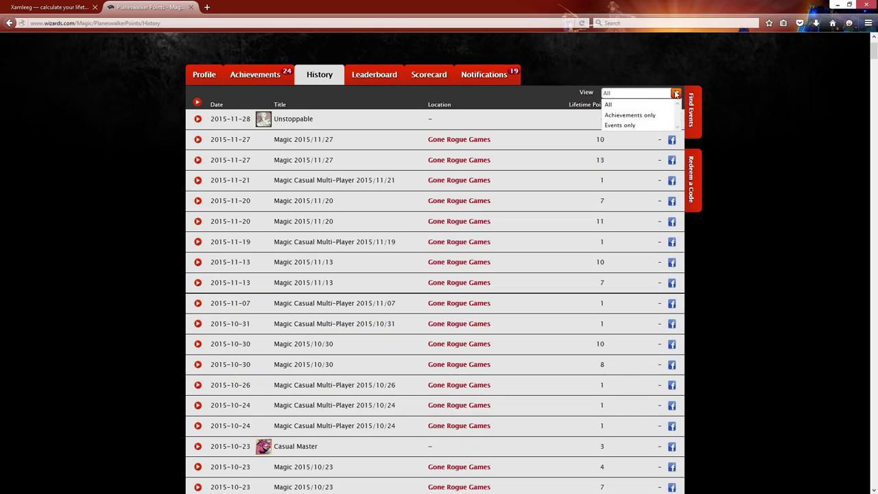
click(629, 127)
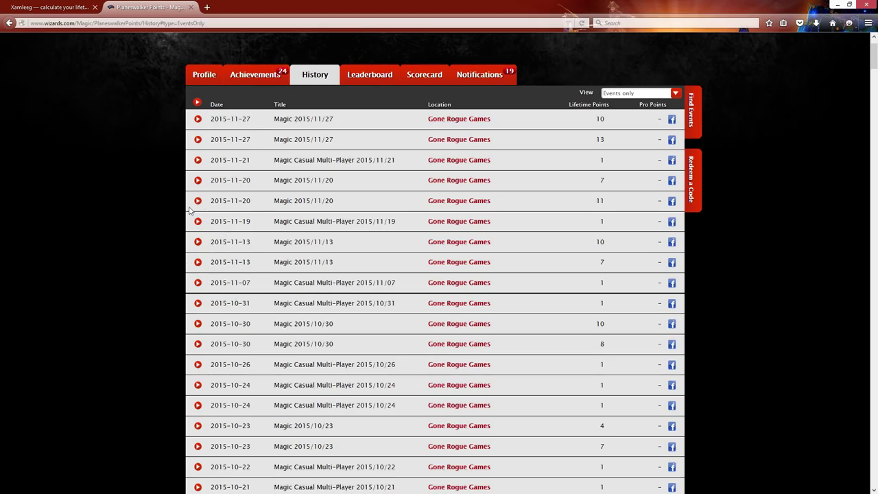
click(45, 9)
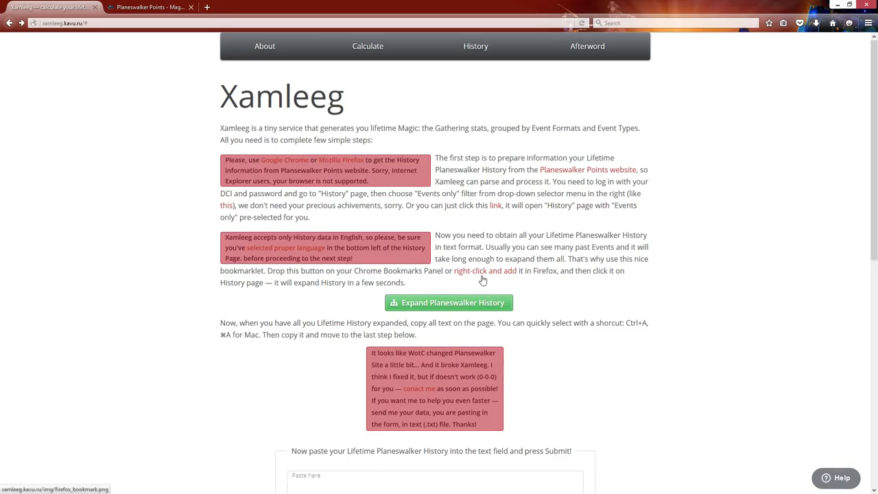
right_click(493, 304)
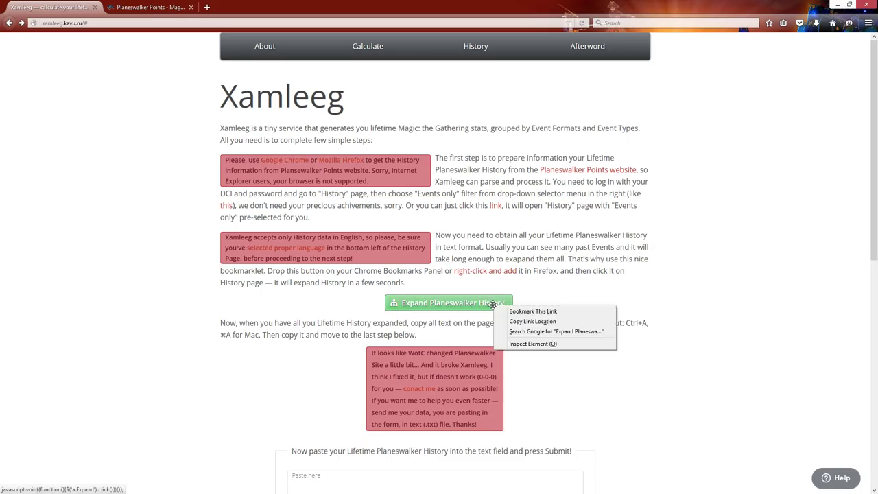
click(529, 311)
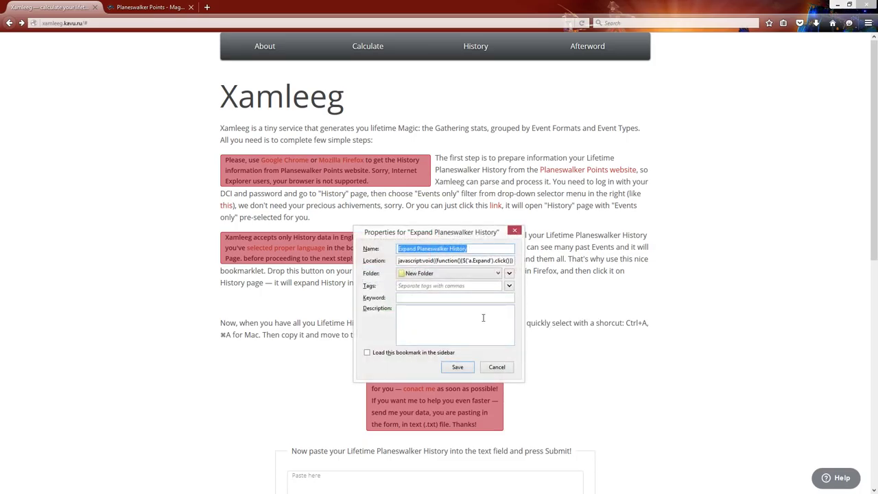
click(457, 367)
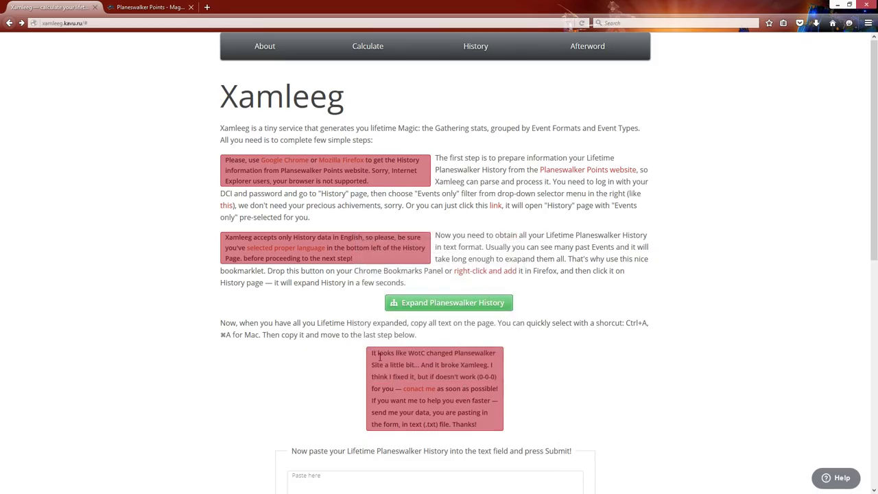
Run the Expand Planeswalker History bookmarklet on the Planeswalker Points history page to expand all events
click(159, 9)
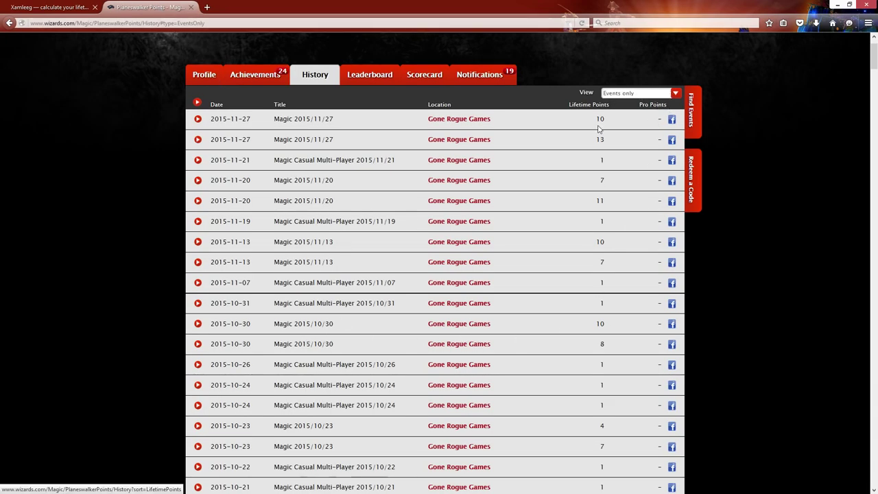
click(783, 23)
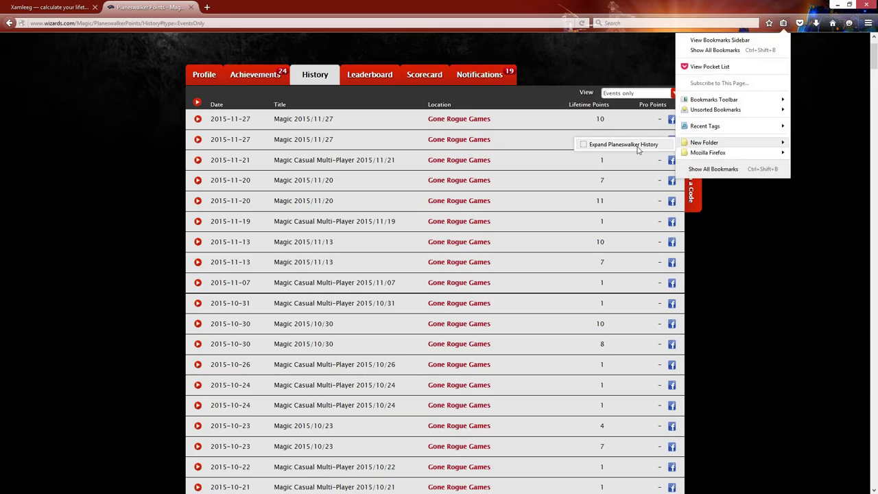
click(576, 125)
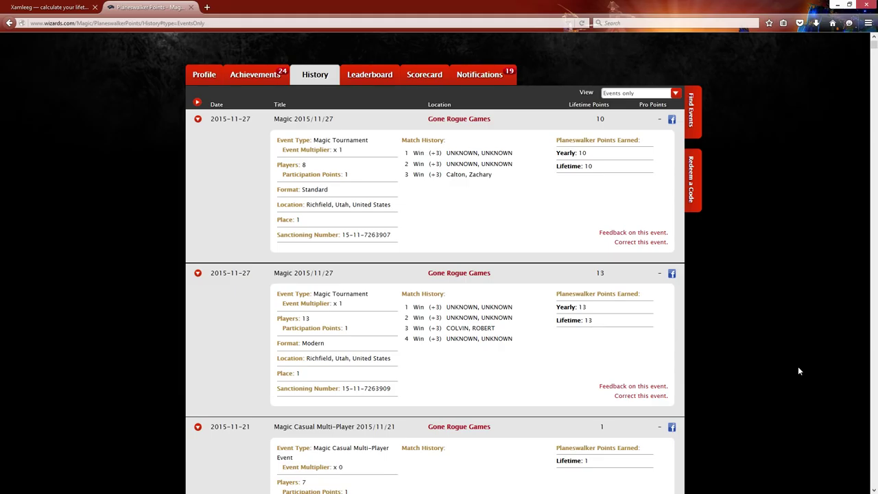
Copy all text of the expanded history page into Xamleeg's history text field and submit it
key(ctrl+a)
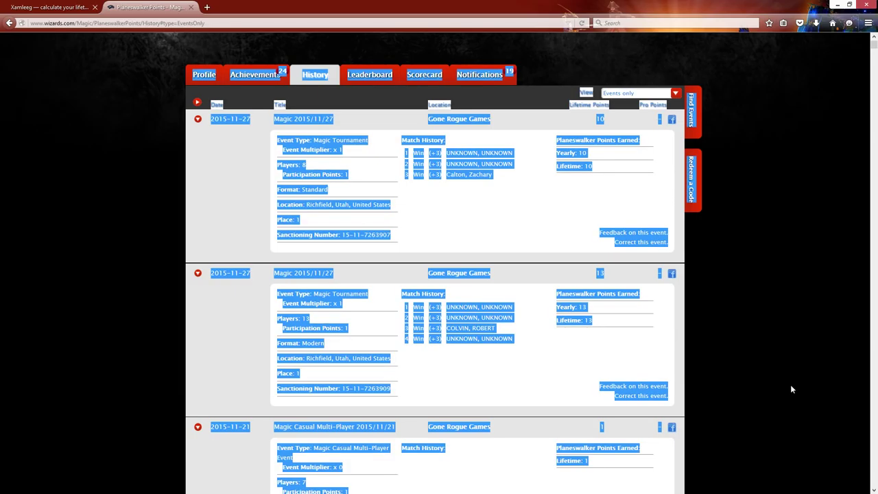
click(80, 10)
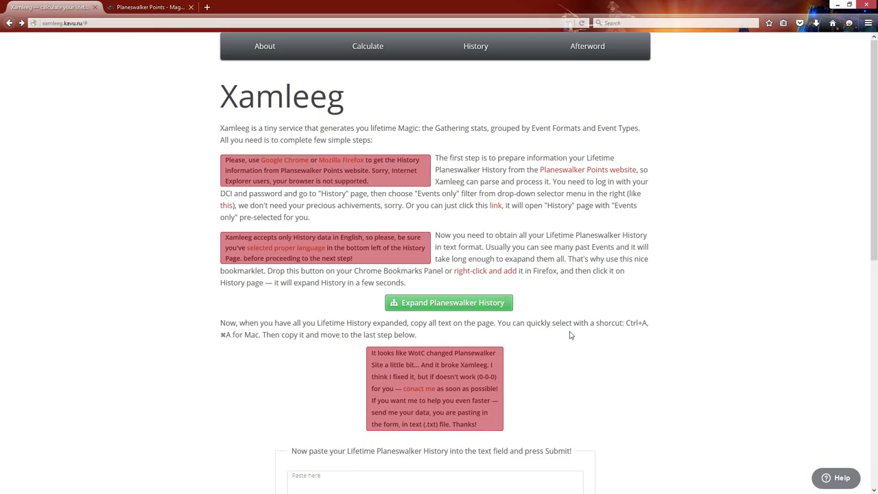
scroll(603, 309, down, 3)
click(389, 400)
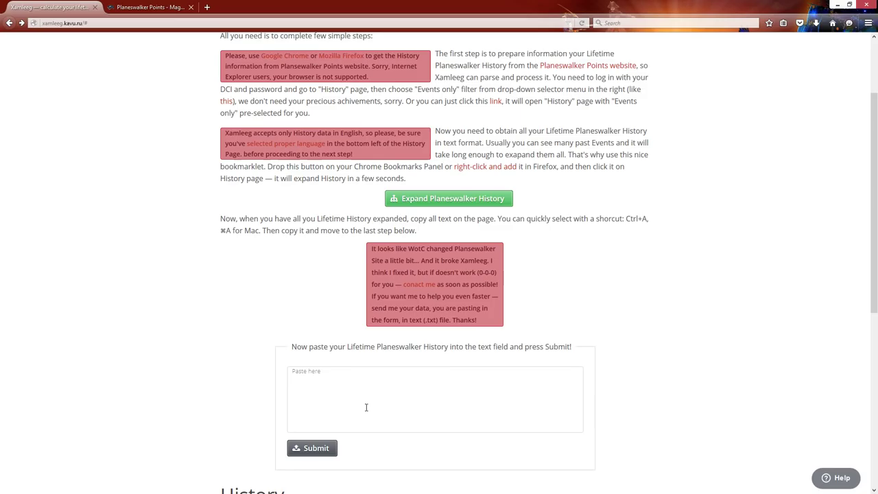
key(ctrl+v)
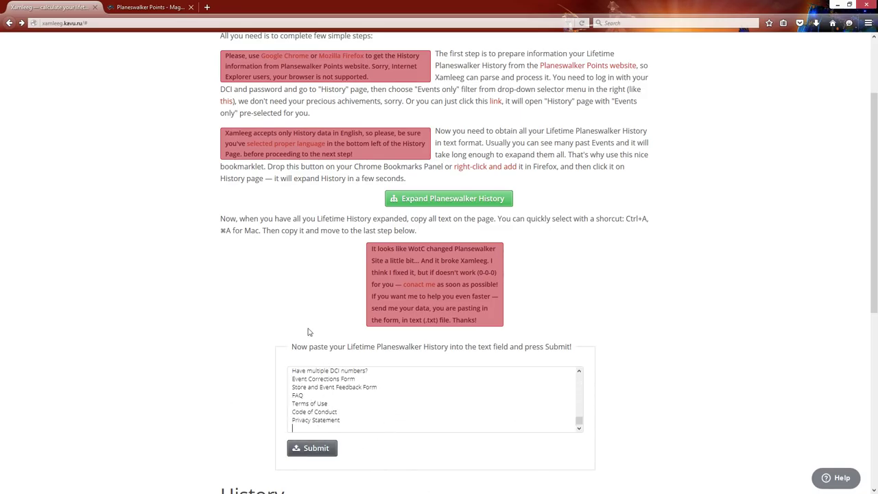
click(313, 449)
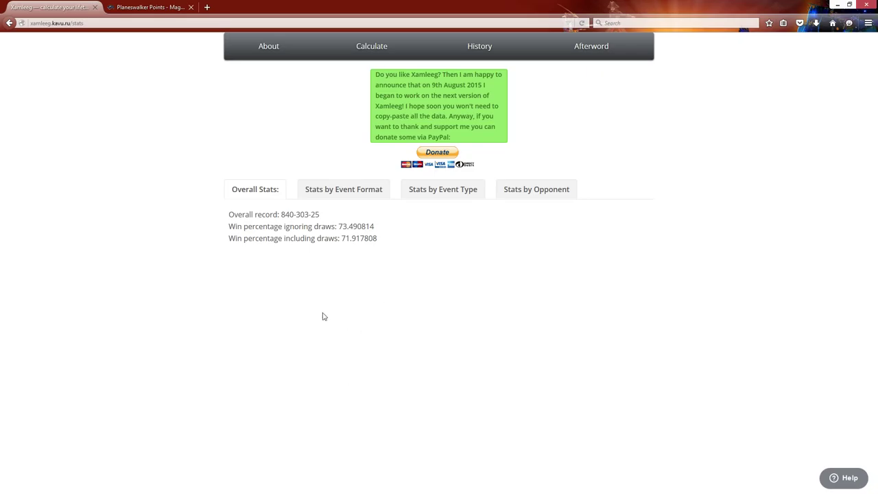
Review the lifetime match records and win percentages grouped by event format
click(353, 190)
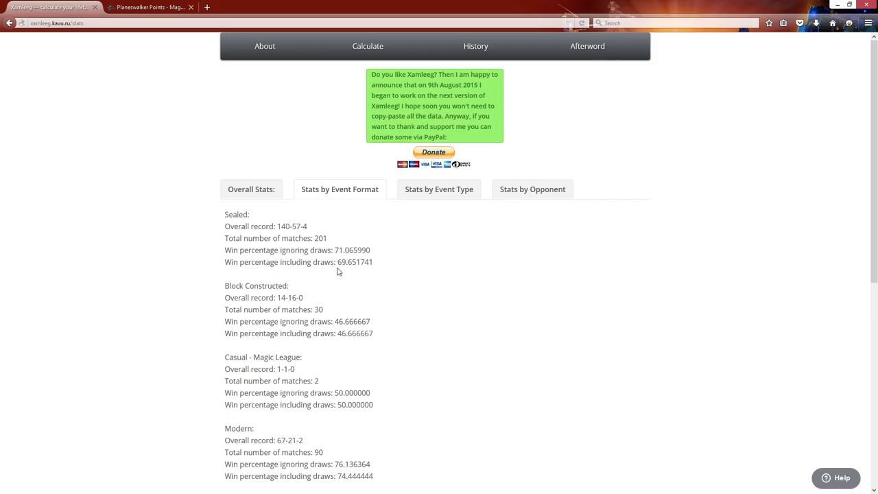
scroll(405, 349, down, 3)
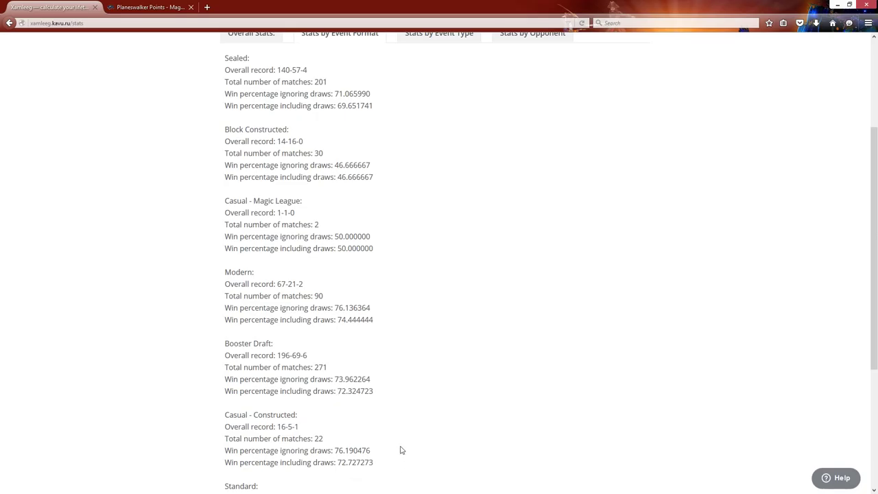
scroll(405, 439, down, 3)
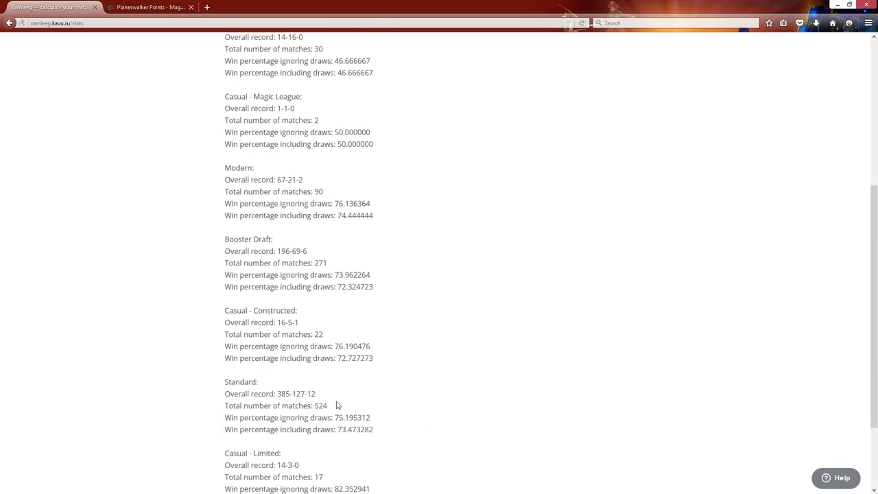
scroll(336, 406, down, 3)
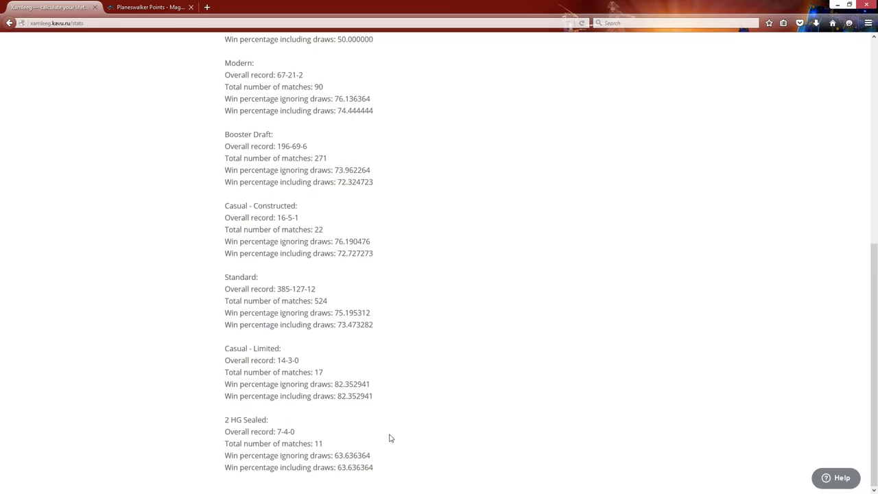
scroll(364, 421, up, 10)
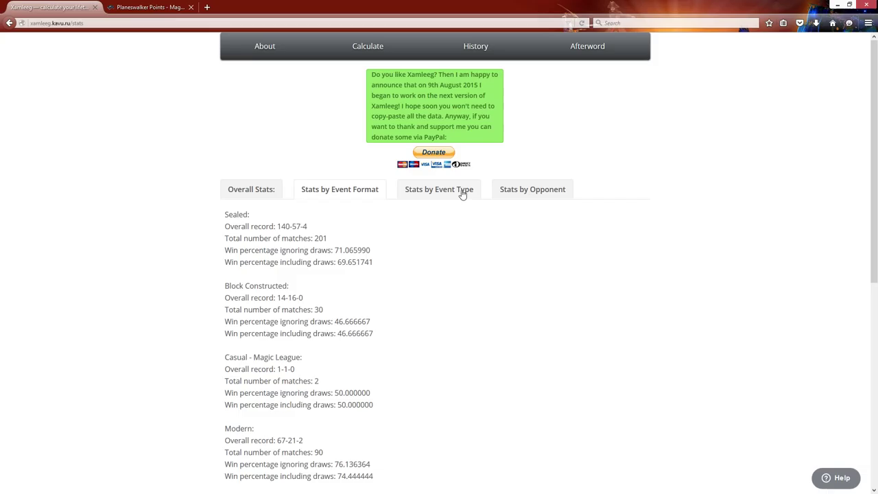
Review the stats by event type, including the win percentages for Magic Grand Prix and Magic Pro Tour Qualifier
click(462, 192)
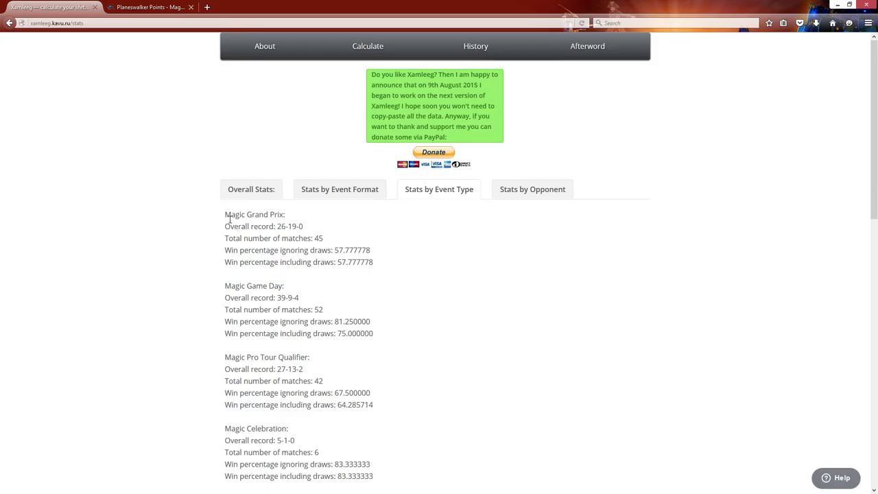
drag(335, 250, 374, 254)
scroll(417, 435, down, 1)
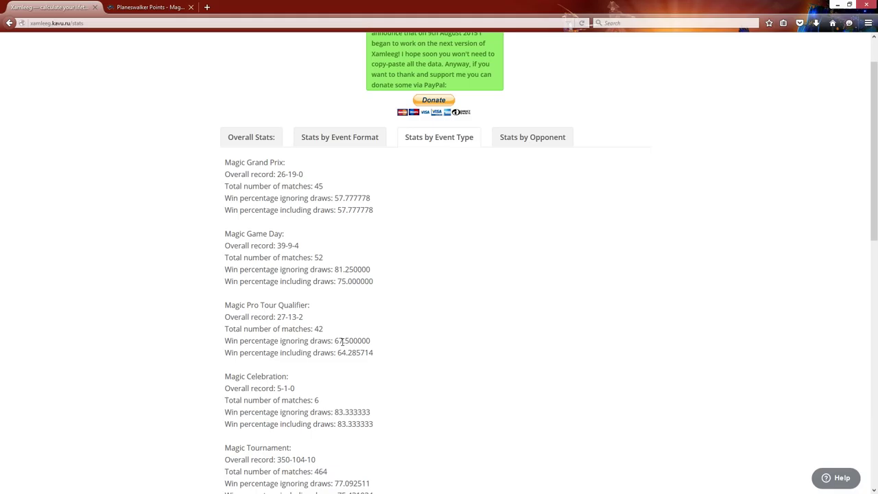
drag(342, 341, 336, 341)
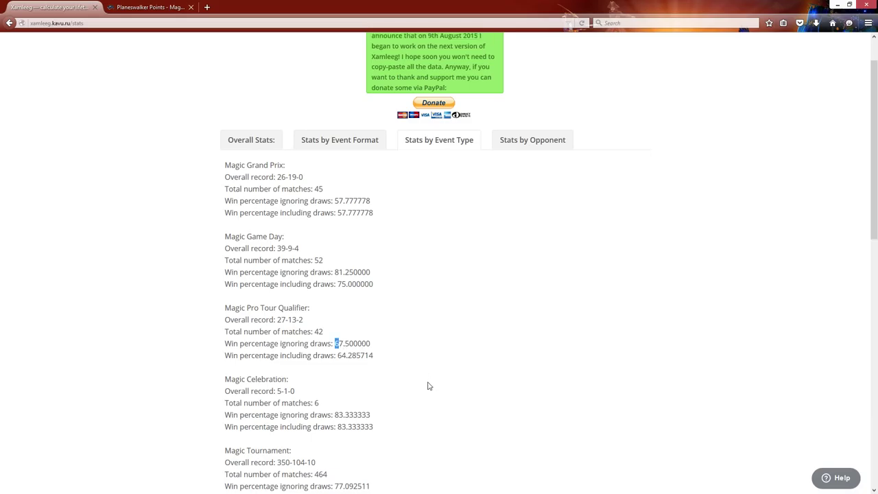
scroll(429, 387, up, 1)
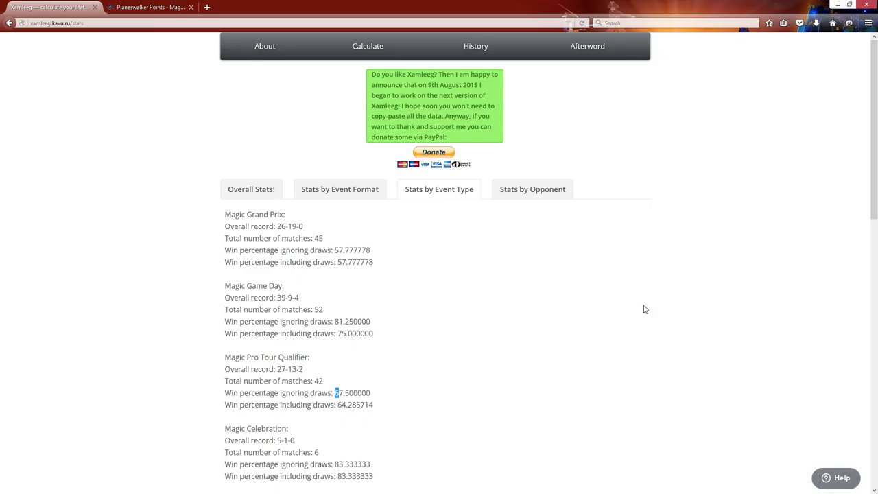
Examine the match records and win percentages against individual opponents
click(567, 200)
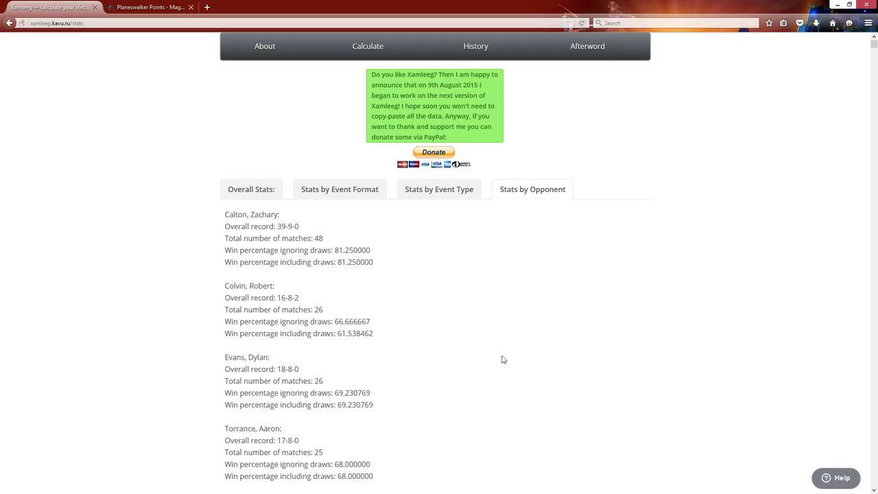
scroll(220, 401, down, 2)
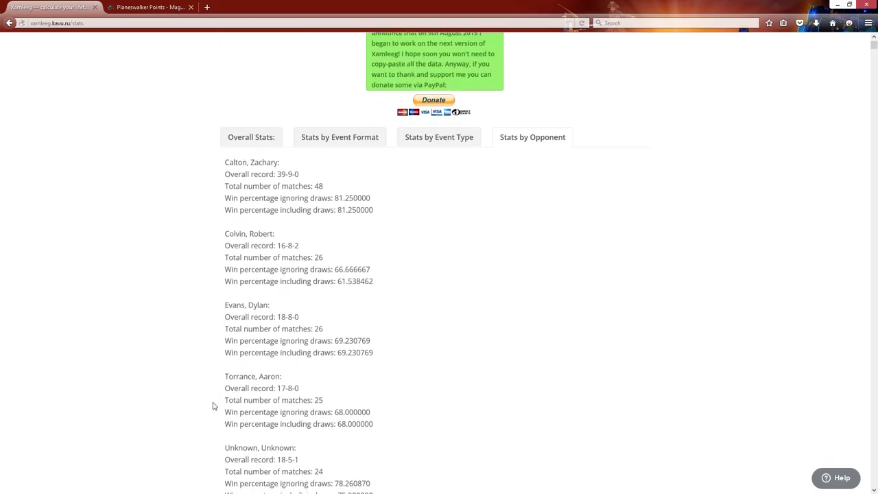
scroll(359, 308, up, 2)
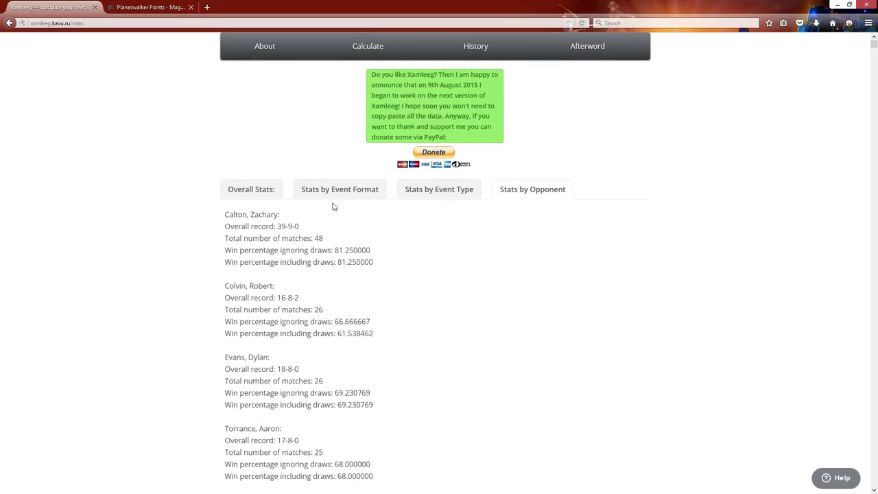
scroll(283, 344, down, 2)
scroll(272, 358, down, 2)
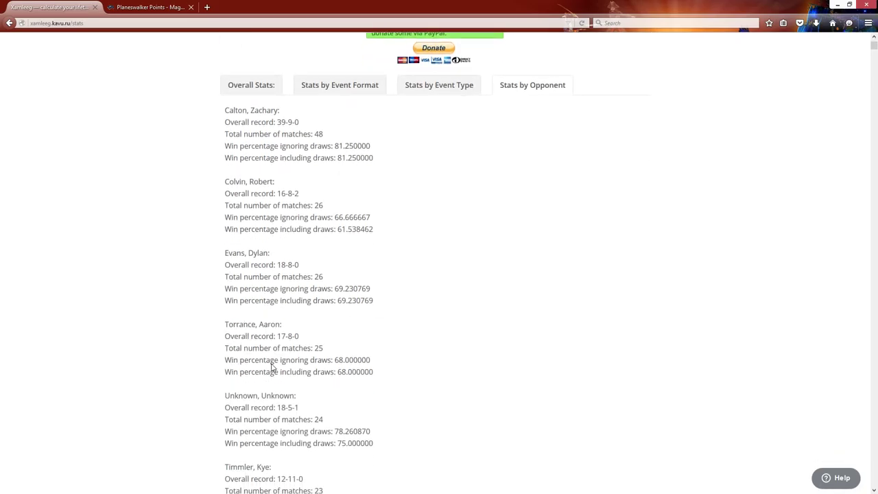
scroll(268, 370, down, 2)
scroll(265, 450, up, 3)
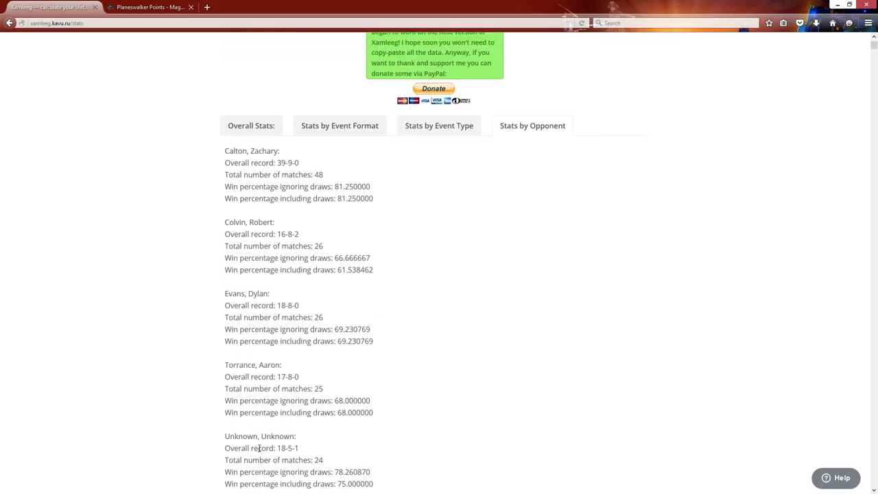
scroll(222, 404, down, 2)
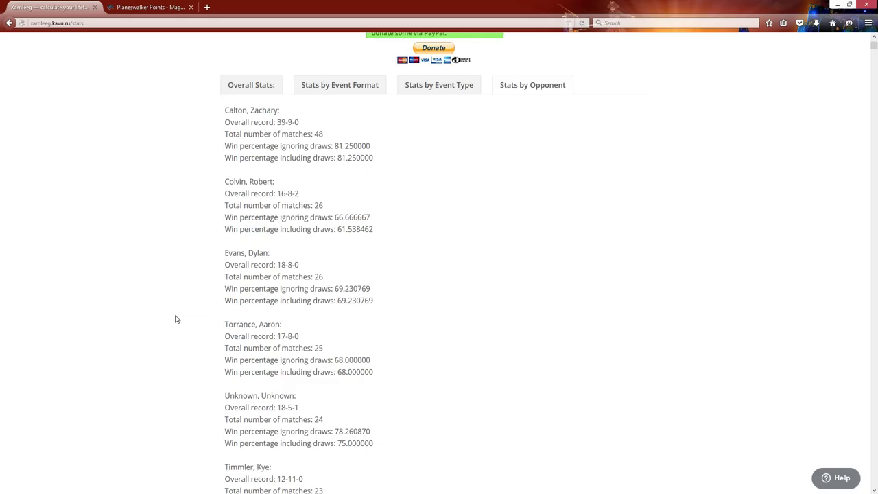
Look further down the per-opponent stats, including the <BYE> entry, and return to the start of the list
scroll(183, 341, up, 2)
scroll(363, 347, down, 2)
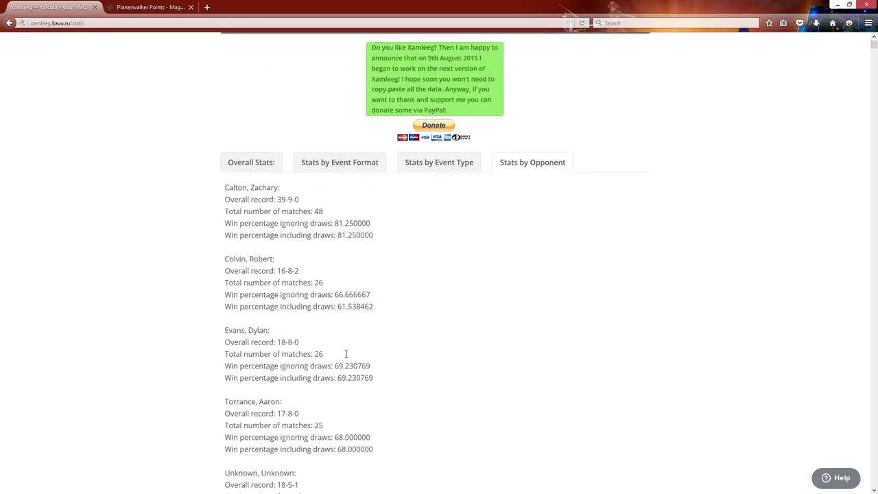
scroll(334, 419, up, 1)
scroll(251, 245, up, 1)
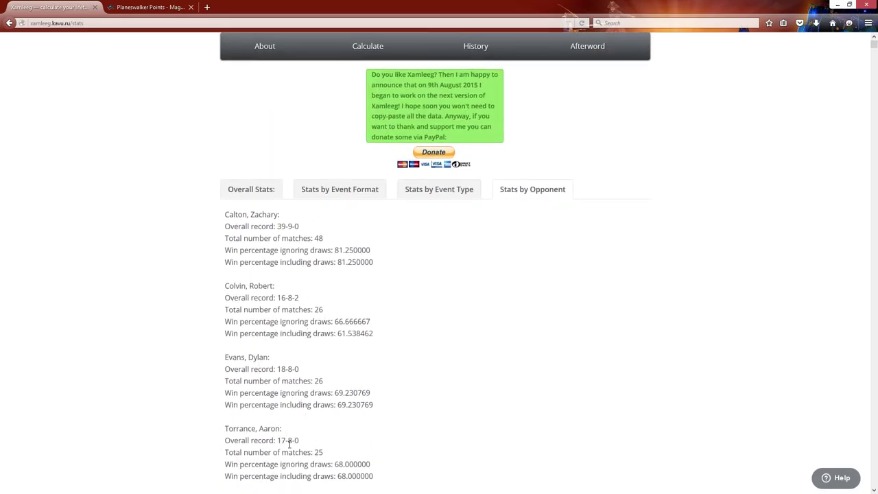
scroll(289, 444, down, 6)
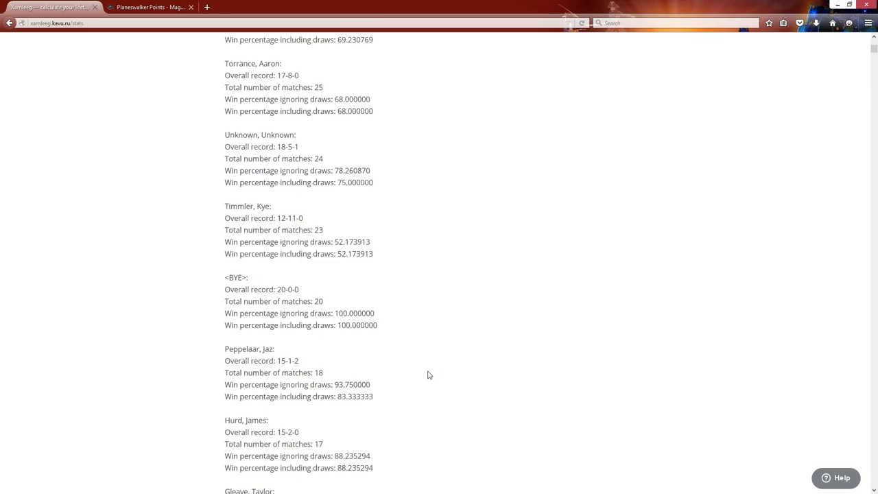
drag(248, 278, 225, 278)
click(402, 323)
scroll(529, 396, down, 1)
scroll(347, 328, down, 4)
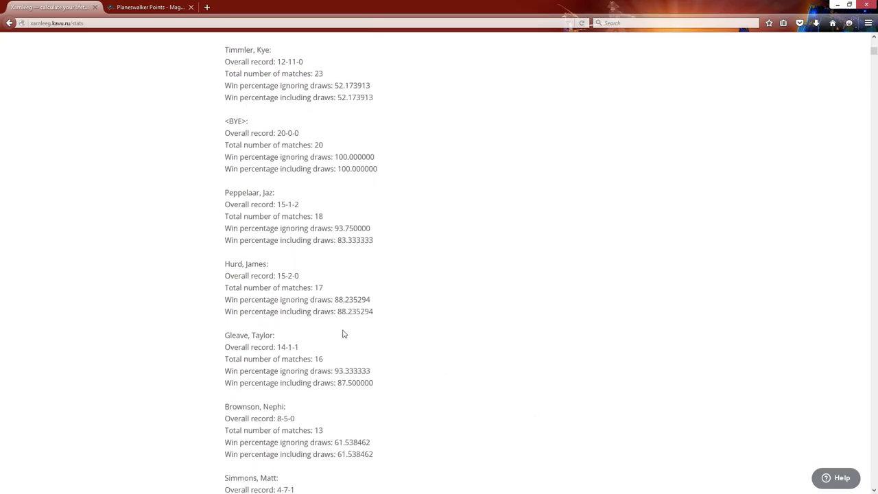
scroll(456, 426, up, 2)
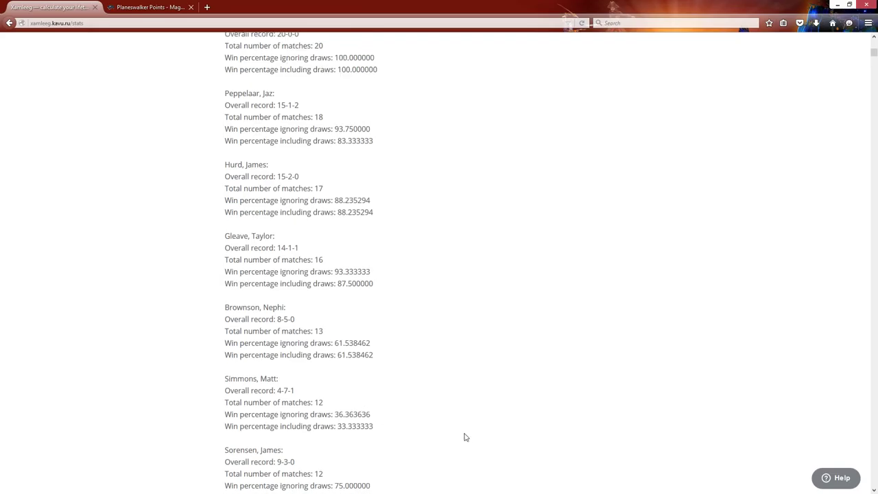
scroll(682, 373, up, 2)
scroll(633, 377, up, 8)
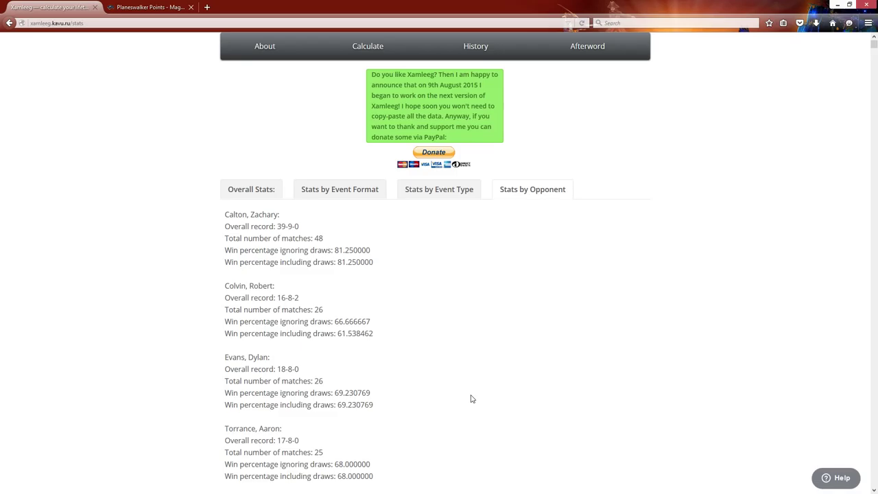
Check the overall stats, and review the event-type records for Magic Grand Prix and Magic Pro Tour Qualifier
click(253, 196)
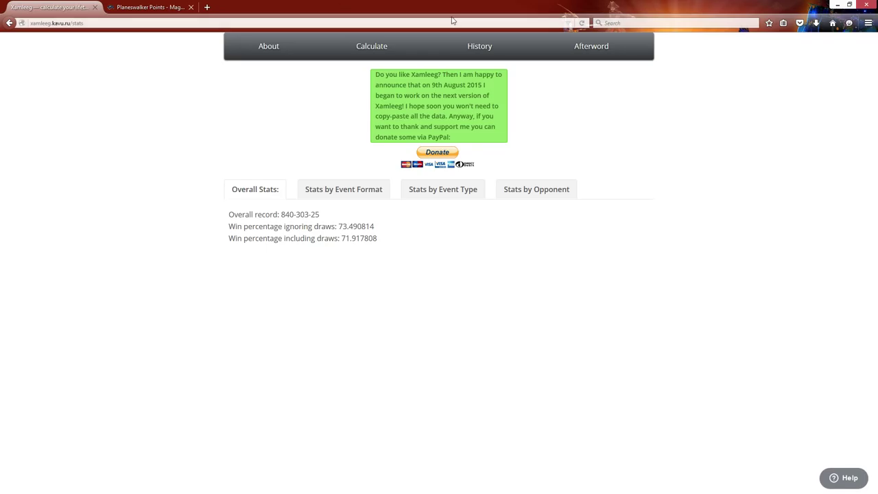
click(440, 193)
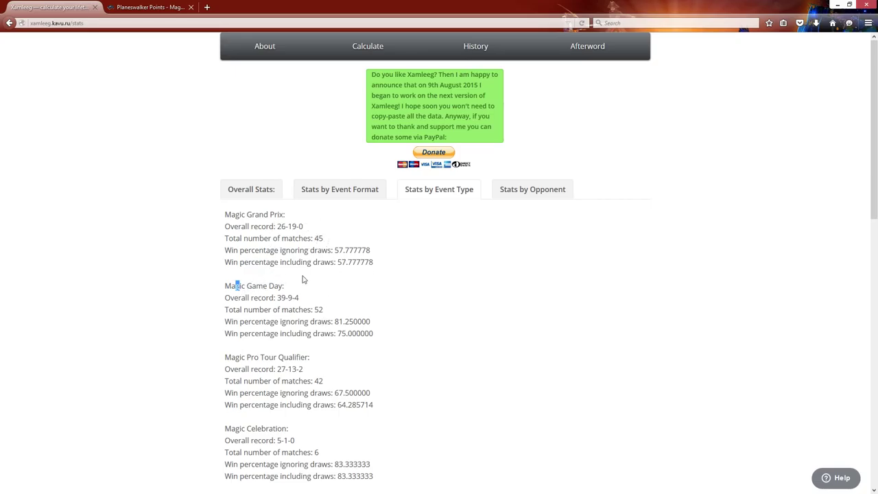
drag(305, 215, 245, 214)
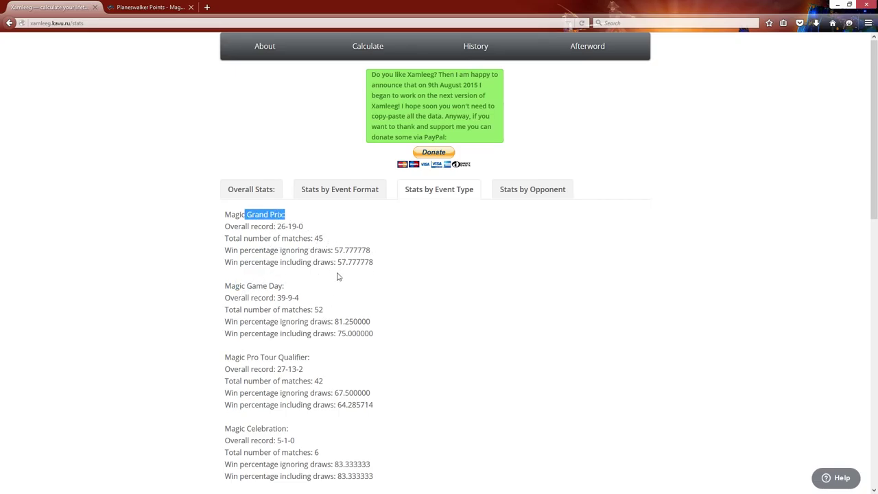
scroll(375, 353, down, 2)
drag(306, 318, 288, 317)
click(374, 317)
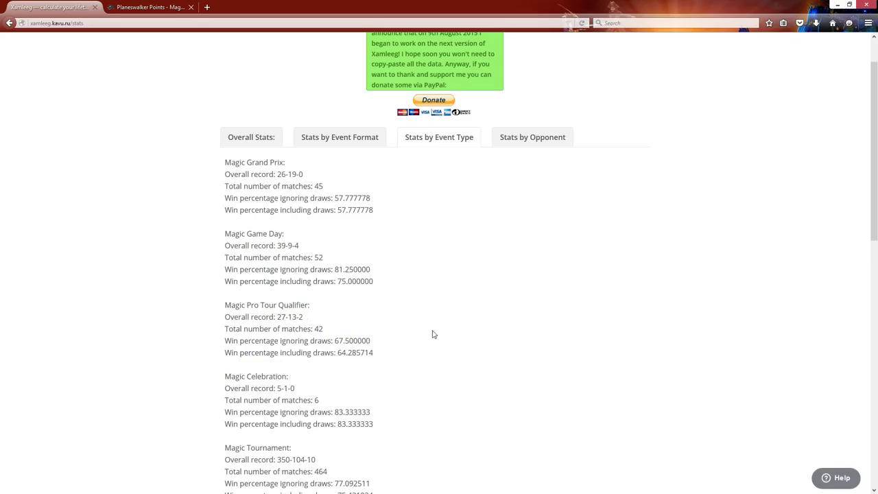
scroll(433, 333, down, 2)
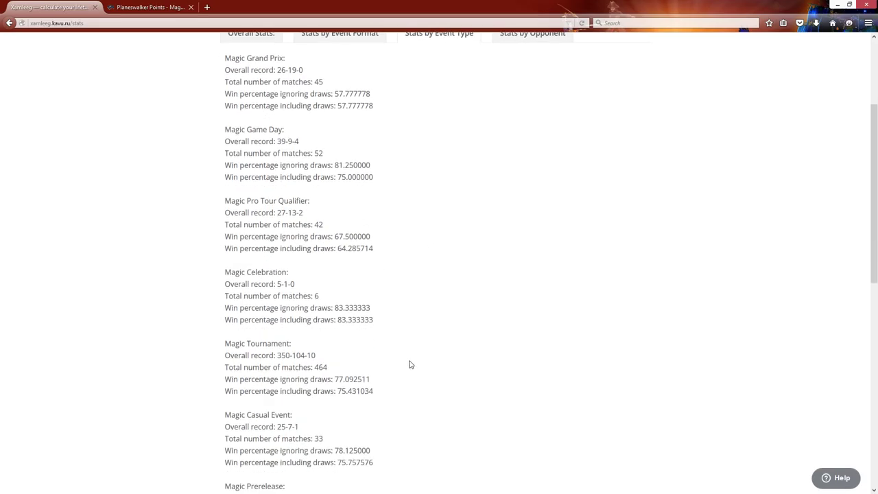
scroll(410, 365, up, 2)
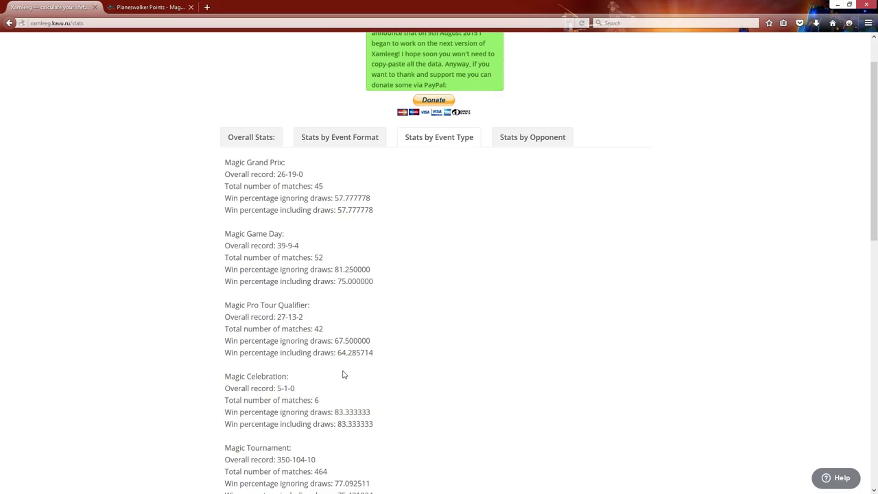
Examine the remaining event types through Magic League Play, highlighting the overall record for Magic Pro Tour
scroll(348, 375, down, 2)
scroll(357, 371, down, 1)
scroll(367, 364, up, 2)
scroll(347, 386, down, 10)
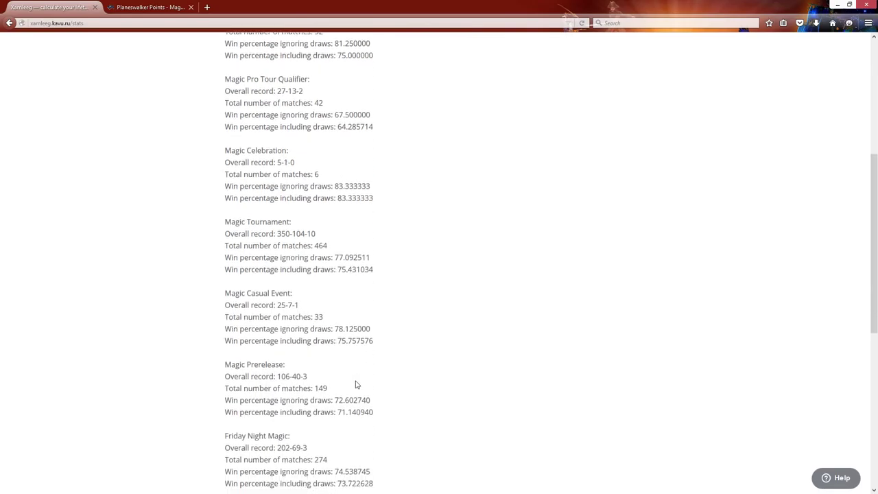
scroll(364, 374, down, 1)
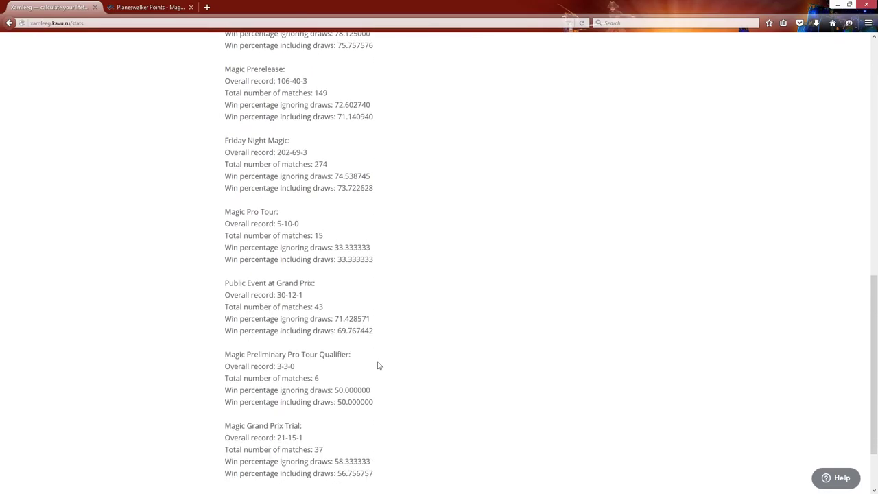
scroll(384, 336, down, 1)
drag(300, 276, 276, 277)
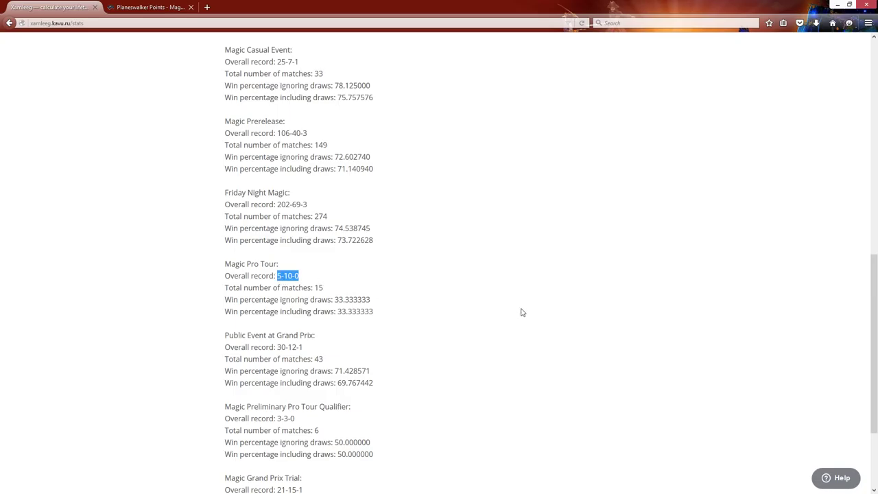
click(348, 288)
scroll(494, 350, down, 2)
scroll(488, 362, down, 2)
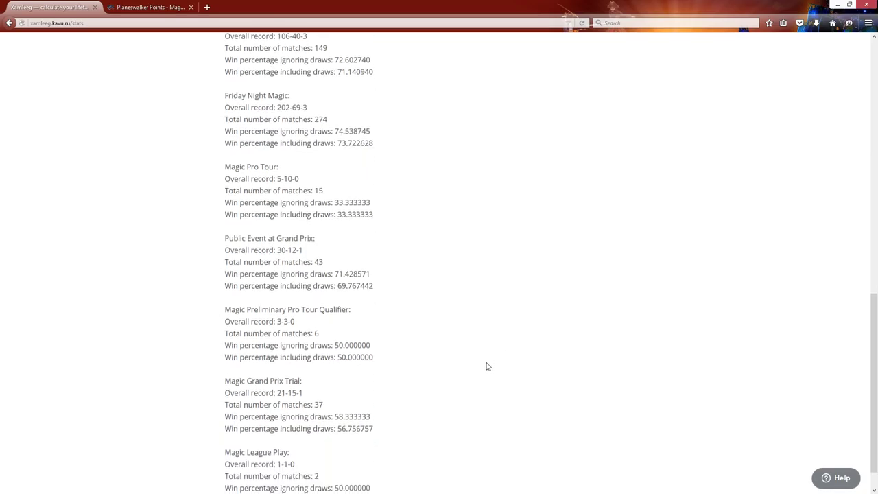
scroll(486, 377, up, 2)
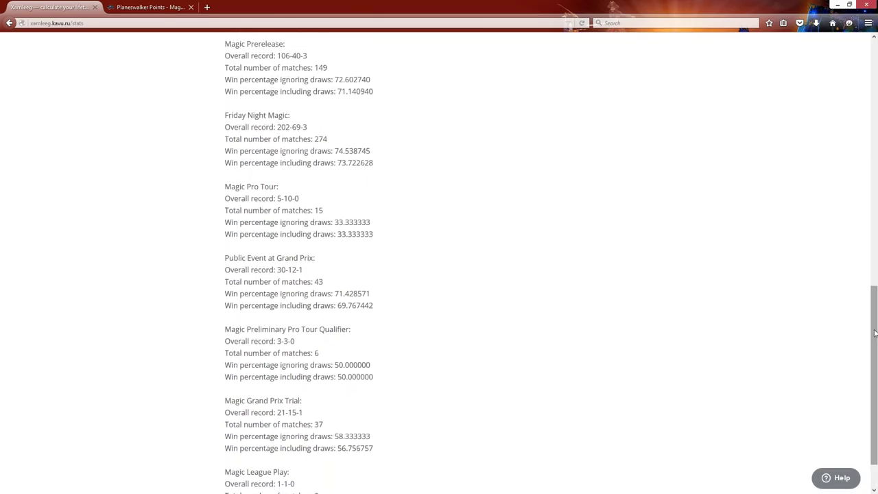
drag(877, 325, 875, 93)
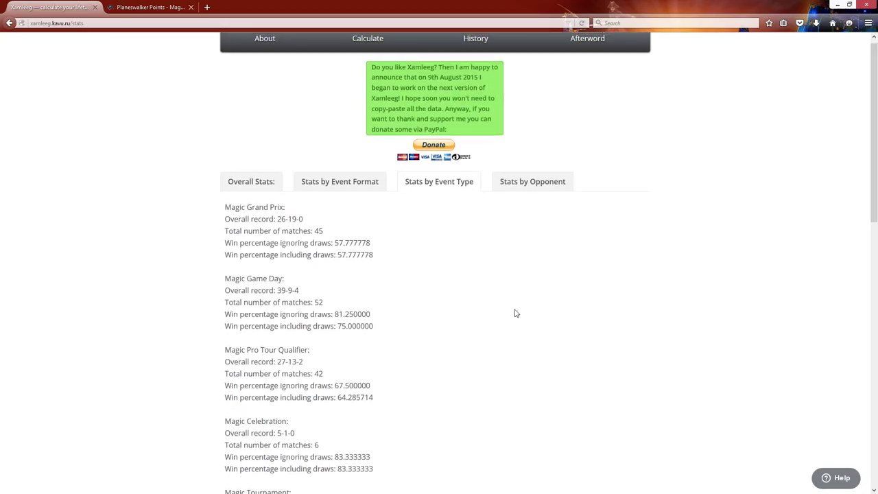
scroll(535, 333, up, 1)
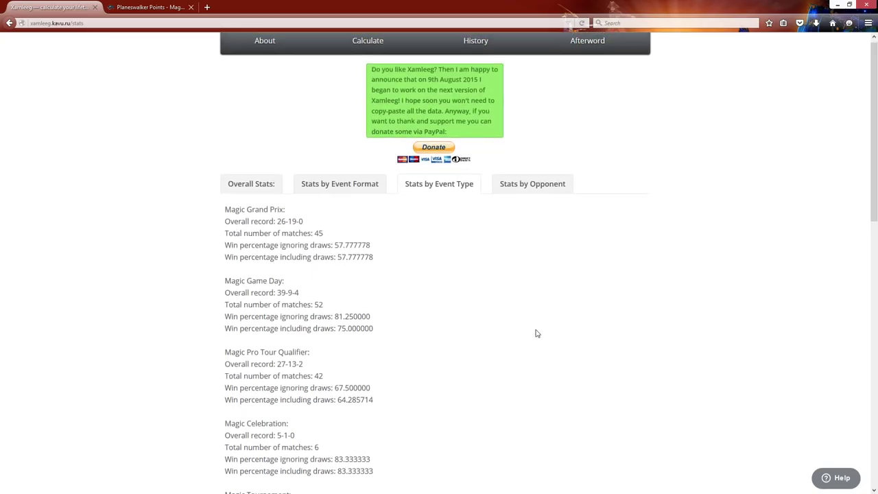